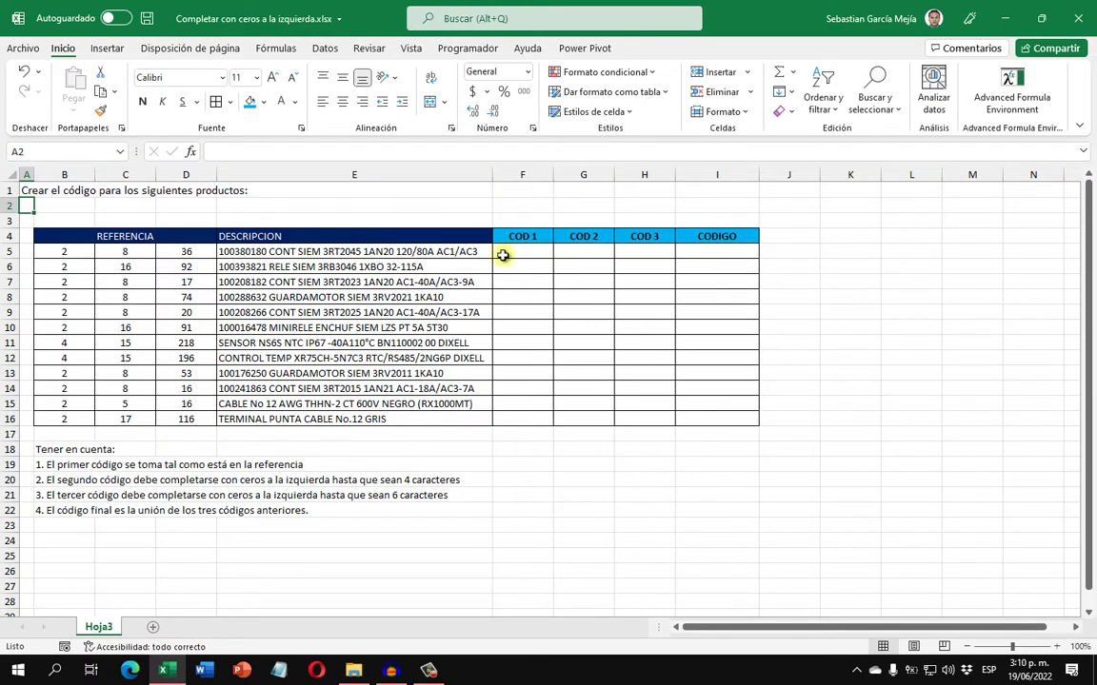
# Enter =B5 in F5 and copy it down to F16 so COD 1 shows each first reference
pyautogui.click(68, 252)
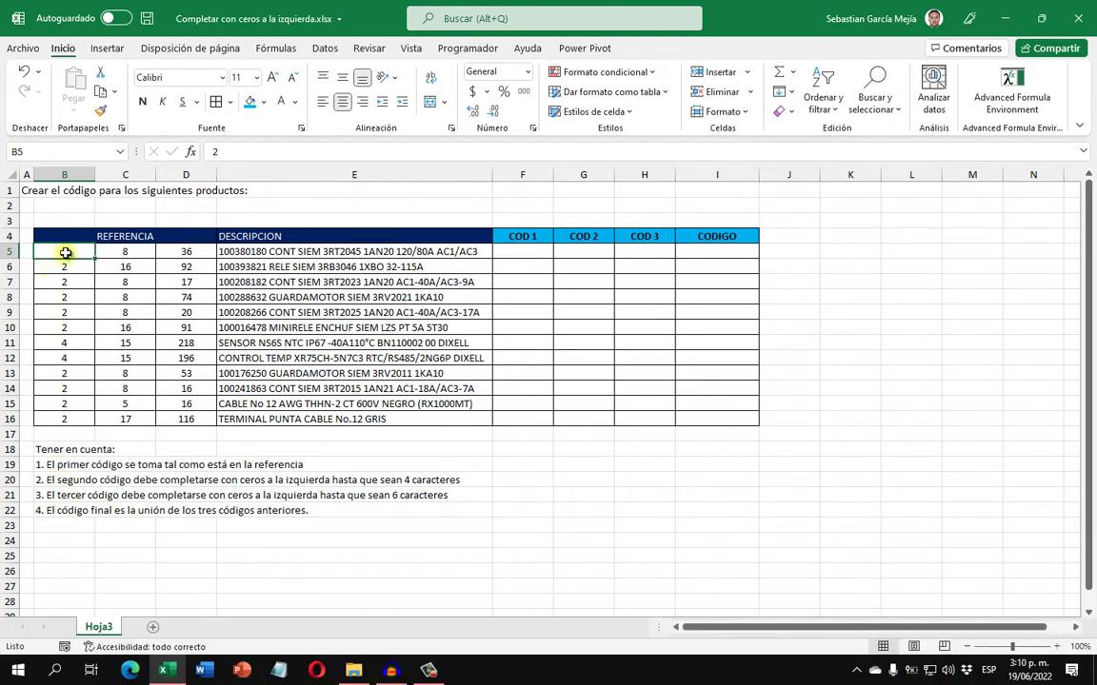
pyautogui.moveTo(65, 252); pyautogui.dragTo(66, 419)
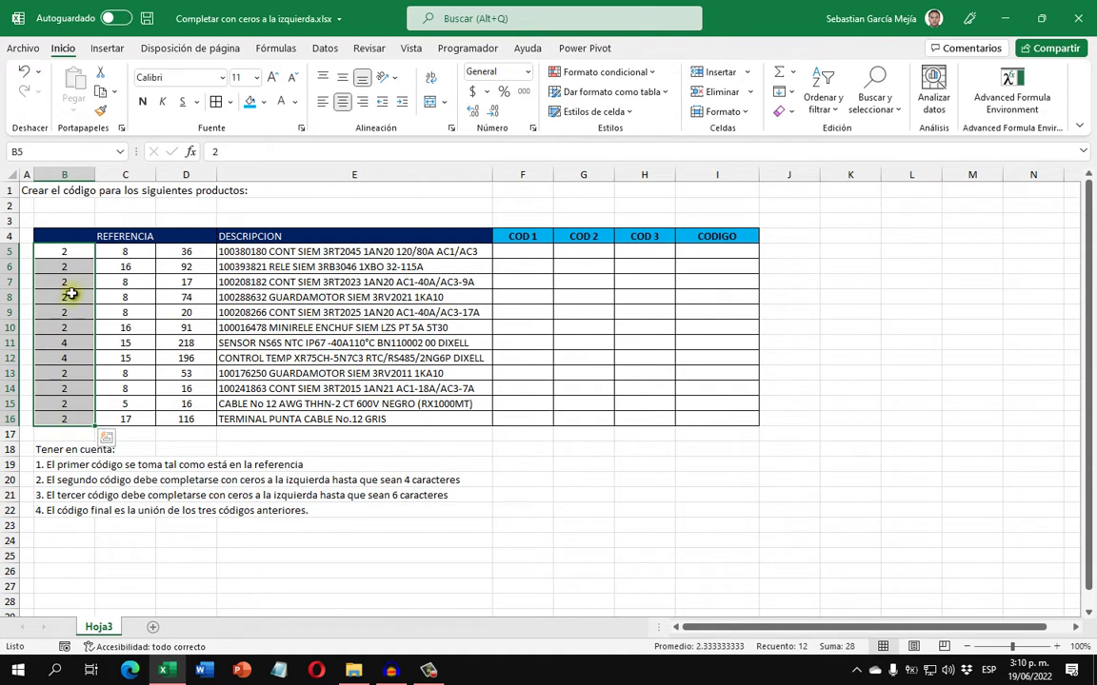
pyautogui.click(520, 250)
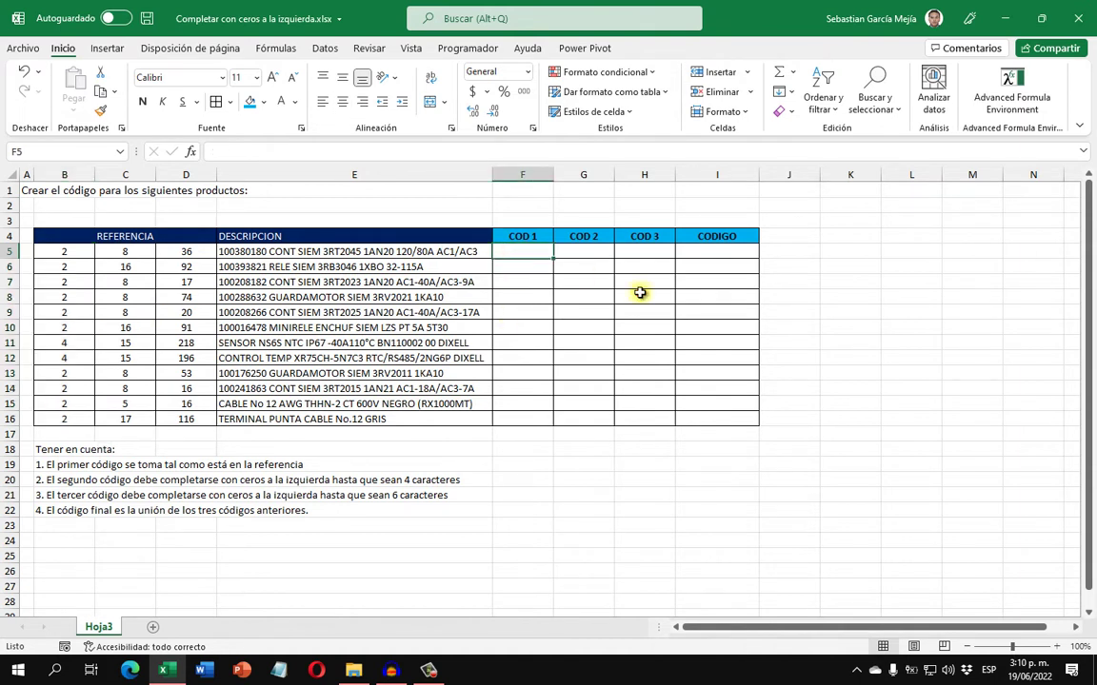
pyautogui.write('=')
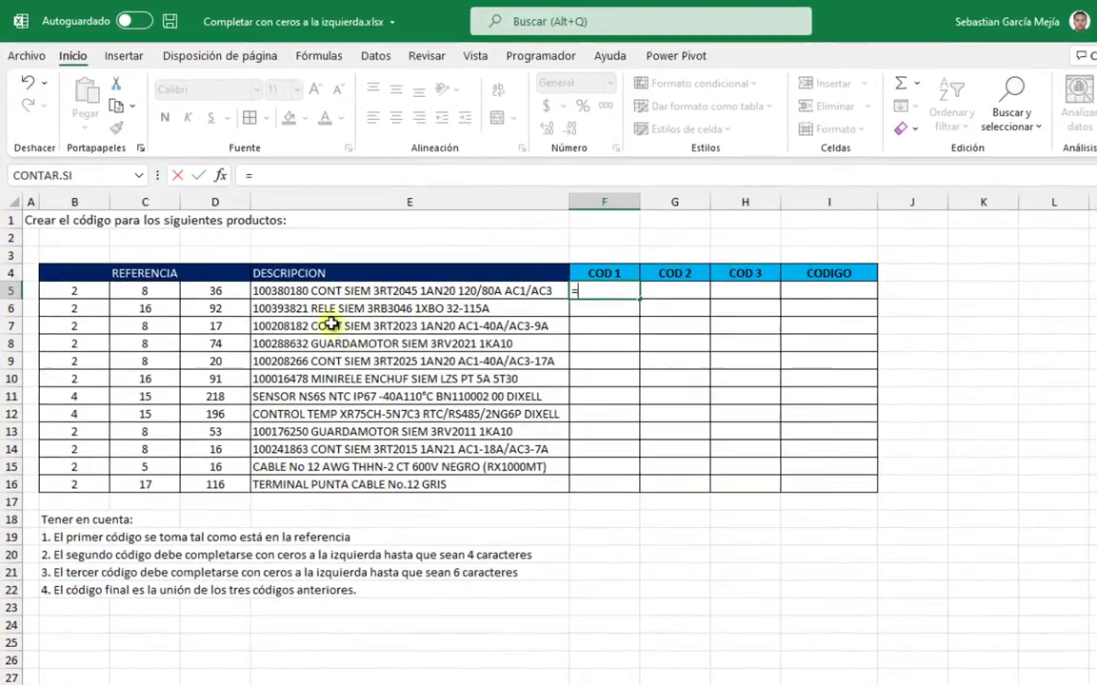
pyautogui.click(103, 288)
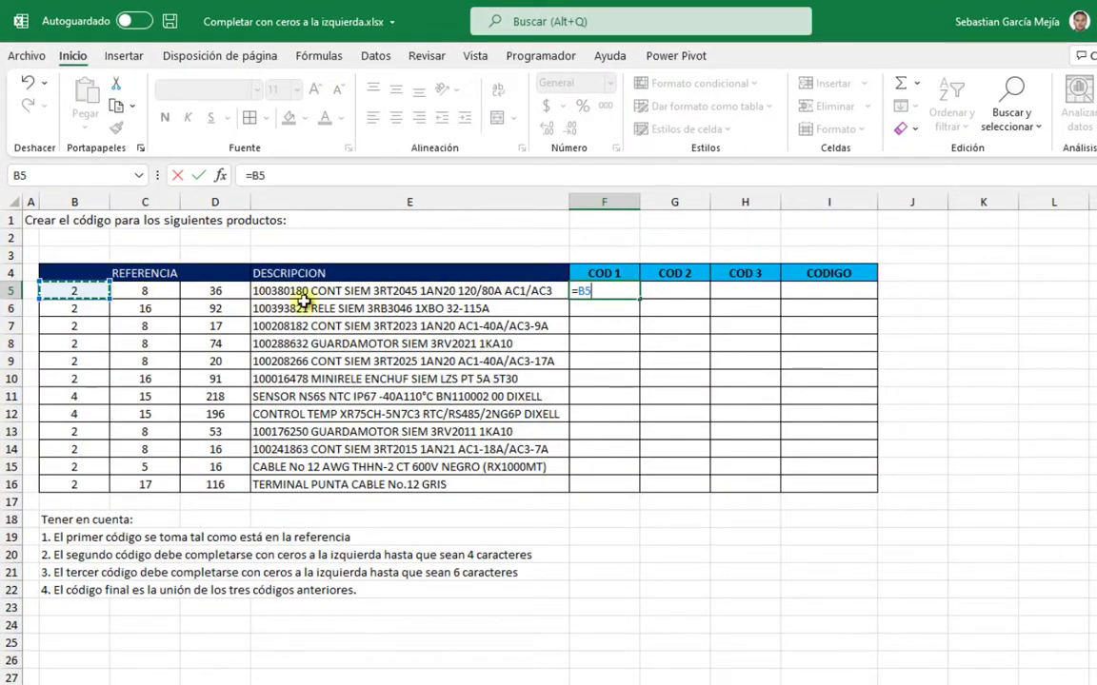
pyautogui.hotkey('ctrl', 'Return')
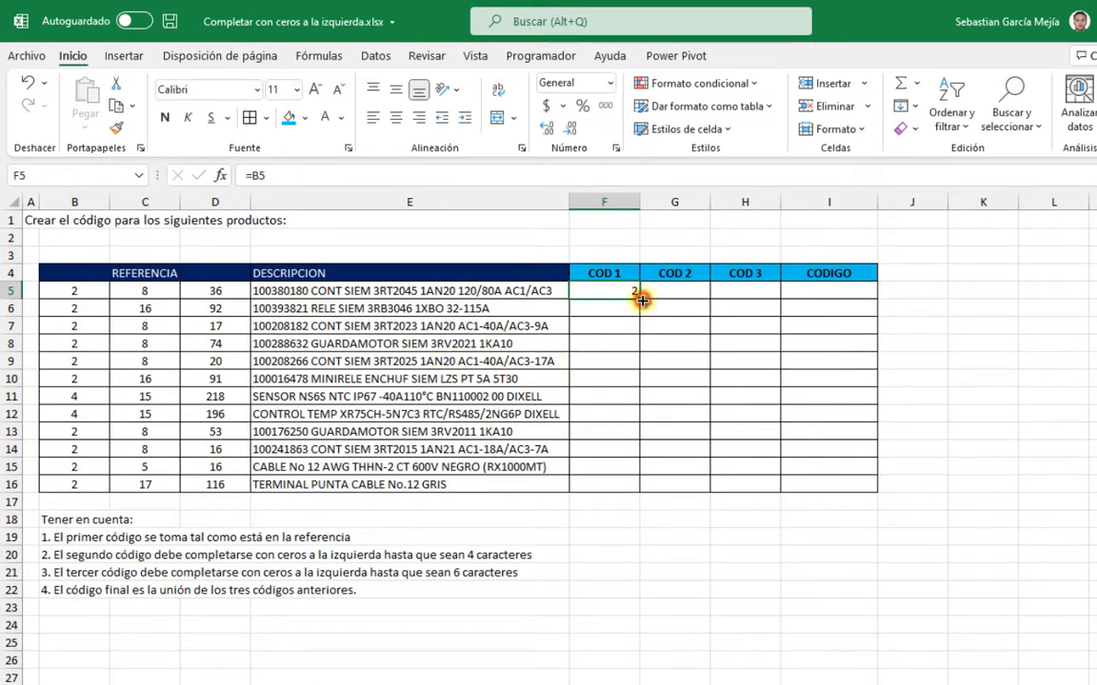
pyautogui.moveTo(639, 298); pyautogui.dragTo(631, 485)
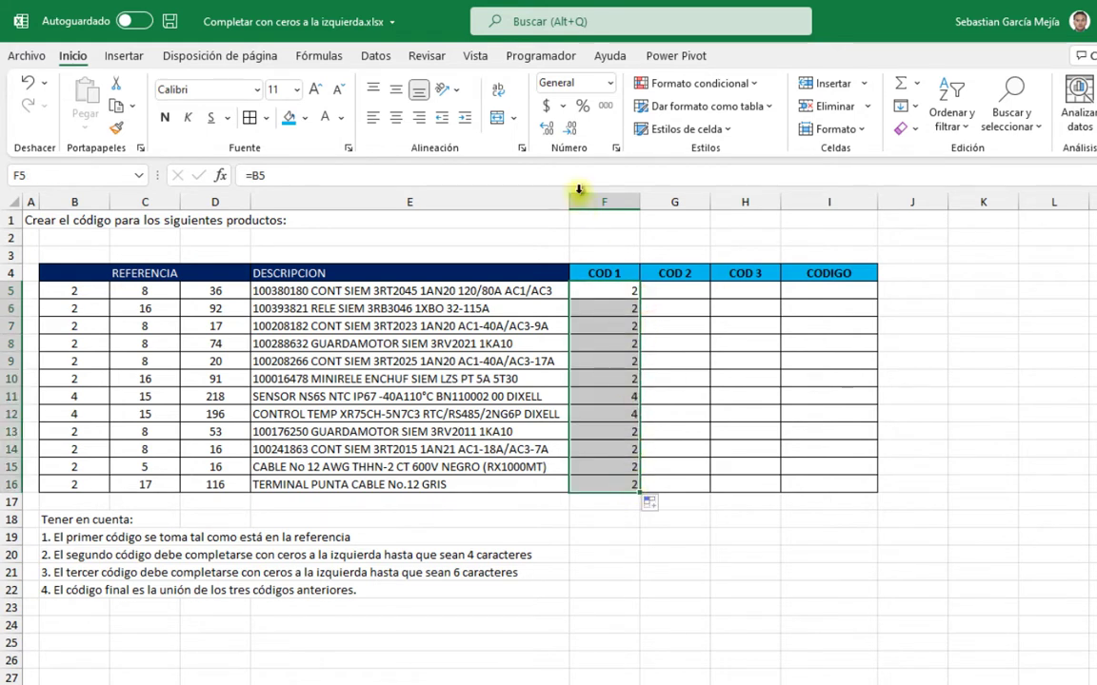
pyautogui.click(663, 294)
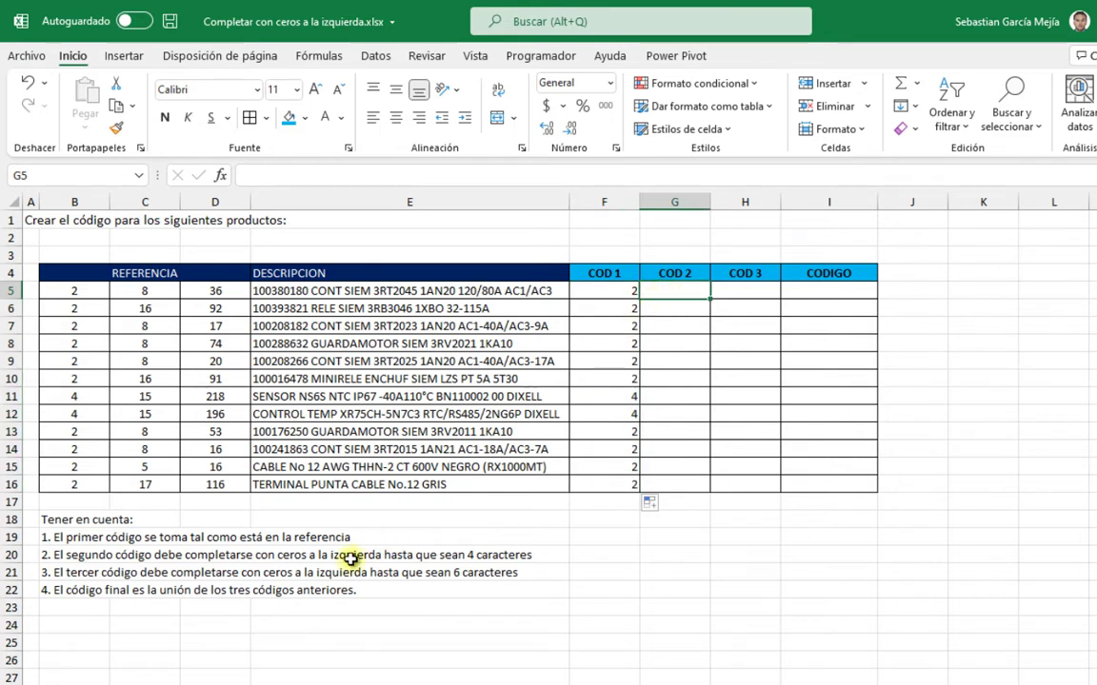
pyautogui.moveTo(144, 291); pyautogui.dragTo(143, 481)
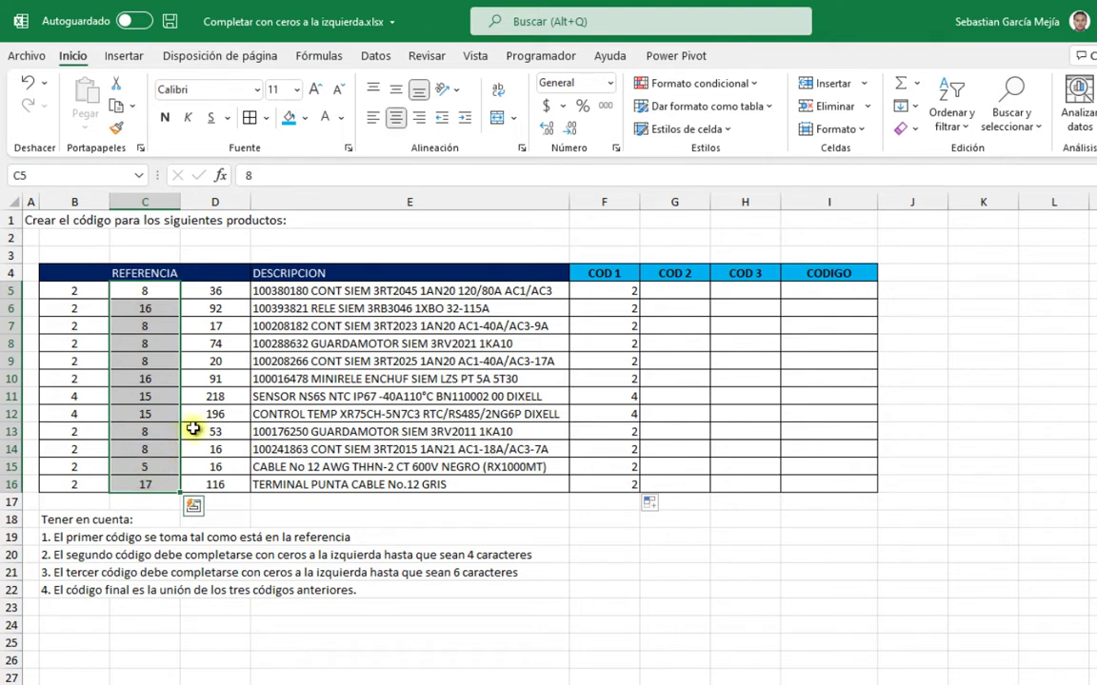
pyautogui.click(689, 288)
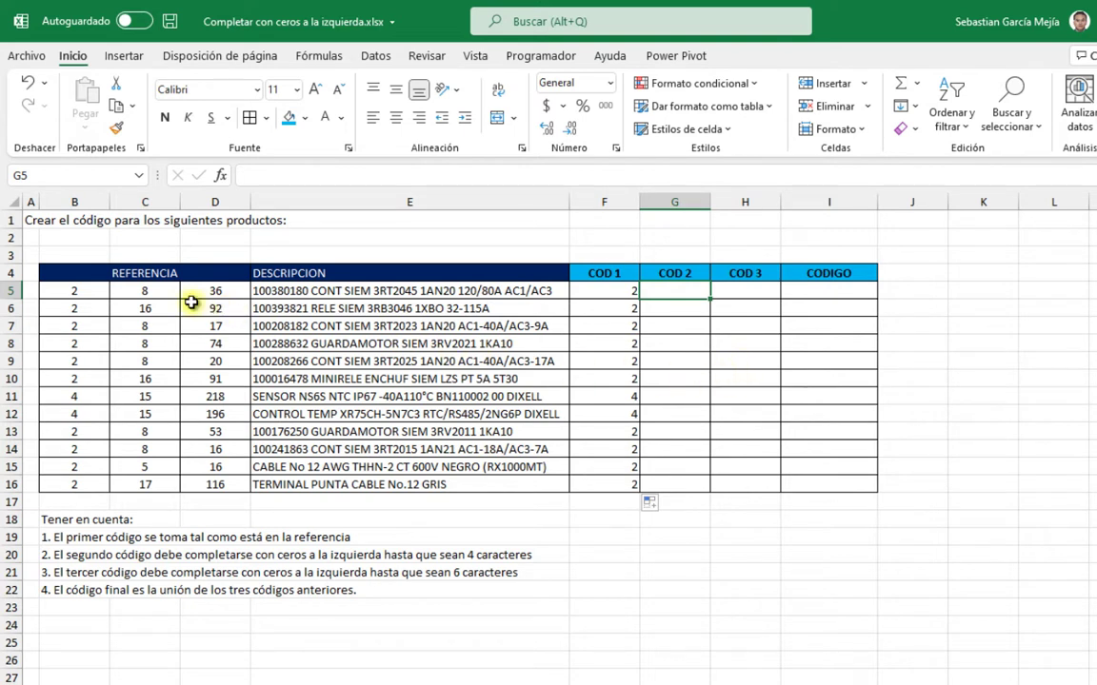
pyautogui.click(144, 291)
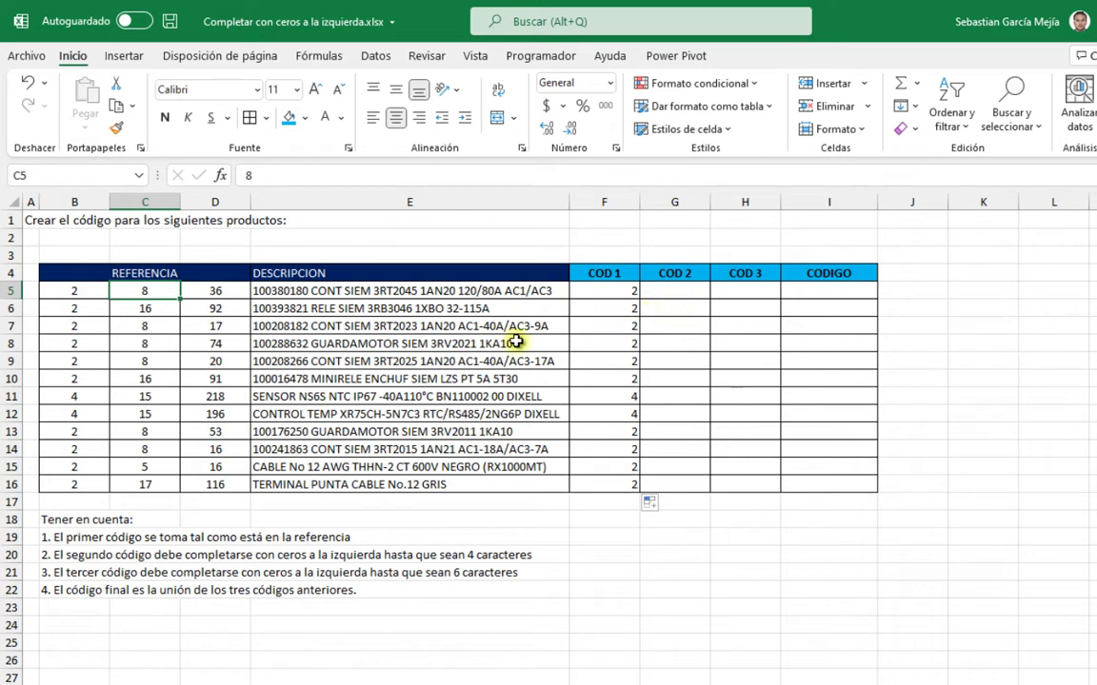
pyautogui.click(160, 311)
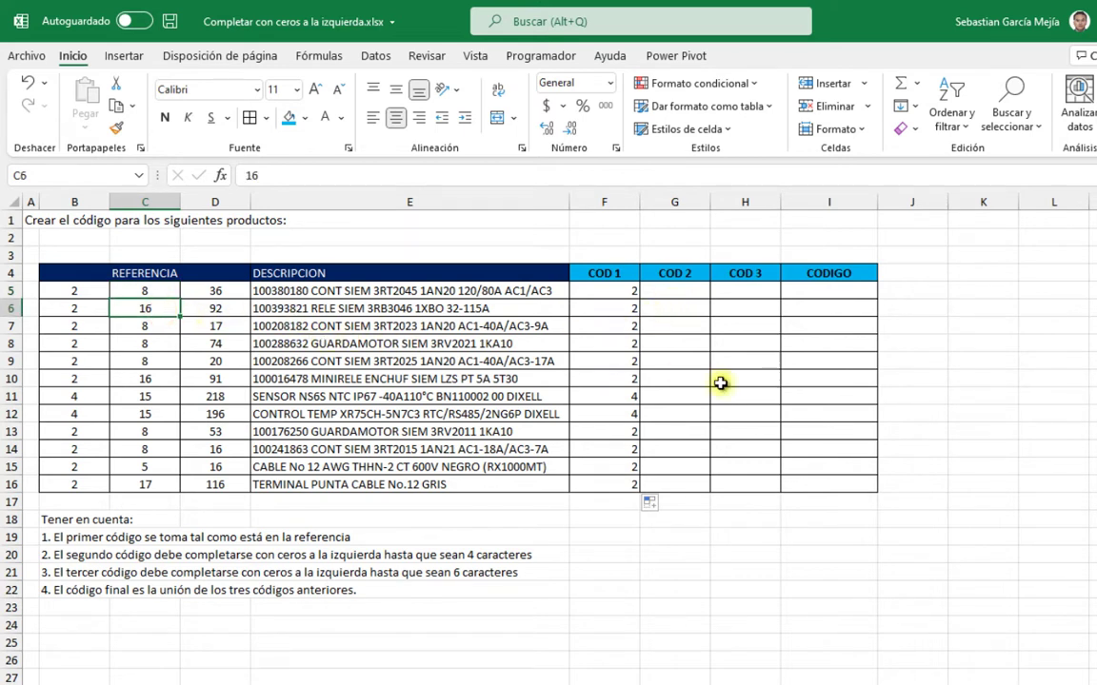
pyautogui.click(694, 296)
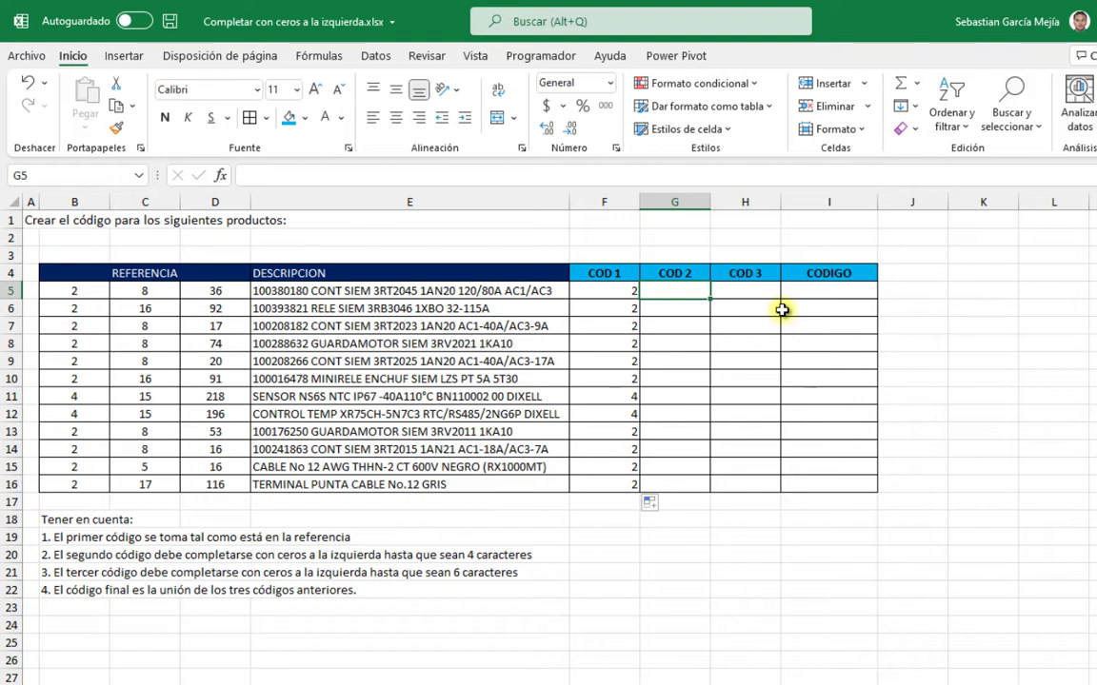
# Enter =TEXTO(C5, "0000") in G5 to pad the second reference to four digits
pyautogui.write('=tex')
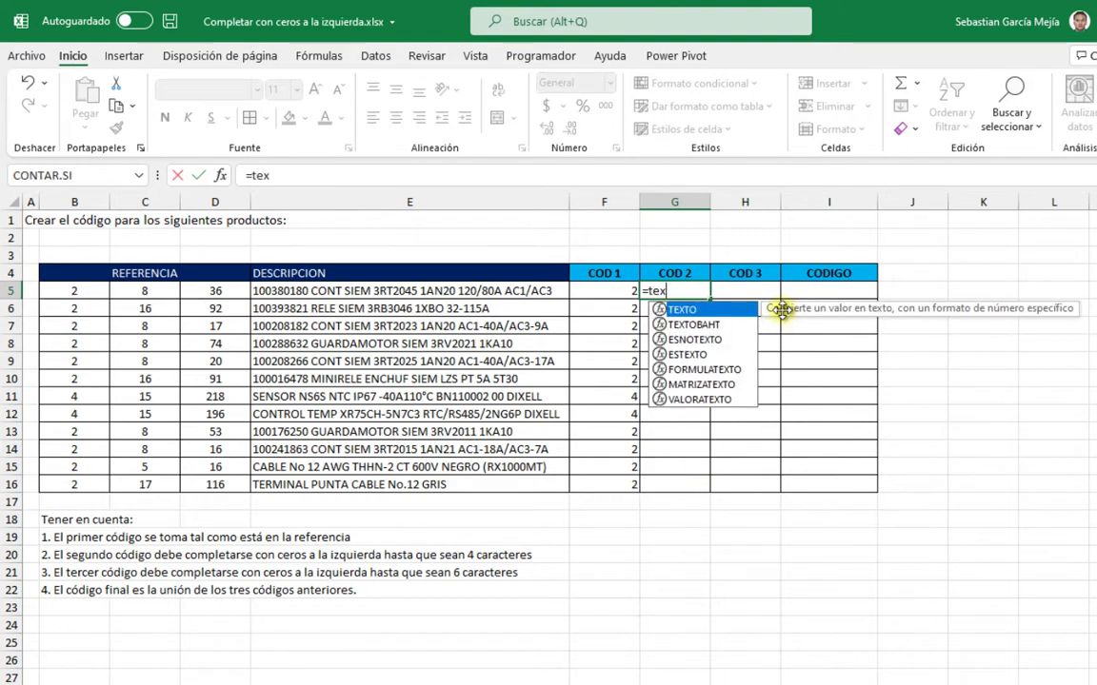
pyautogui.press('Tab')
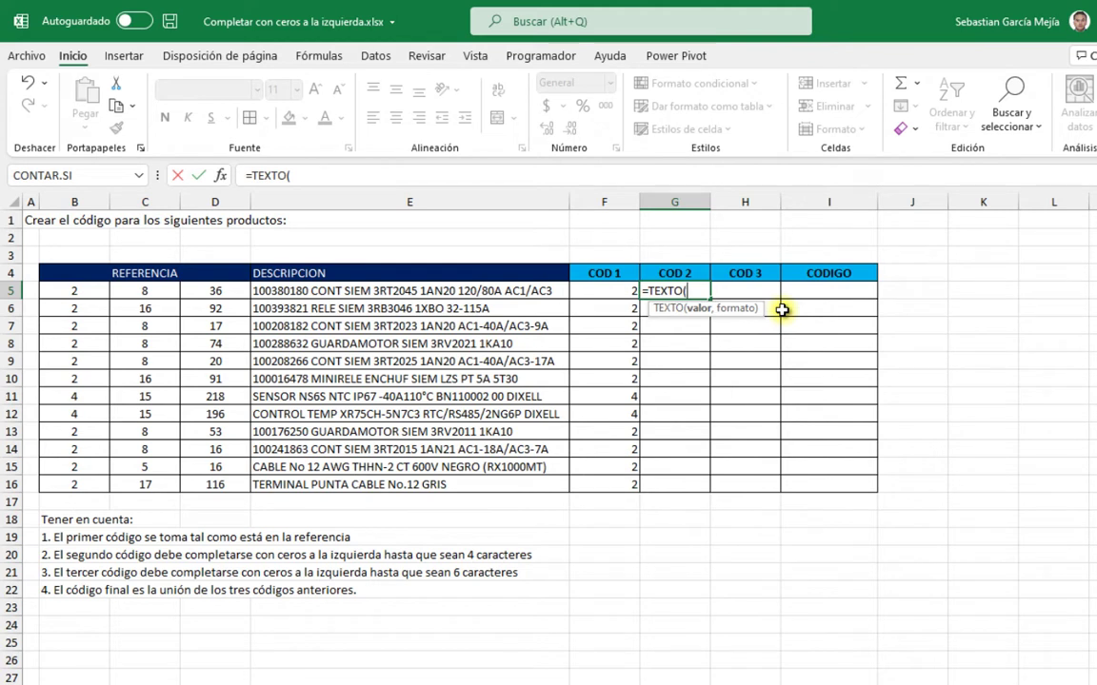
pyautogui.click(145, 290)
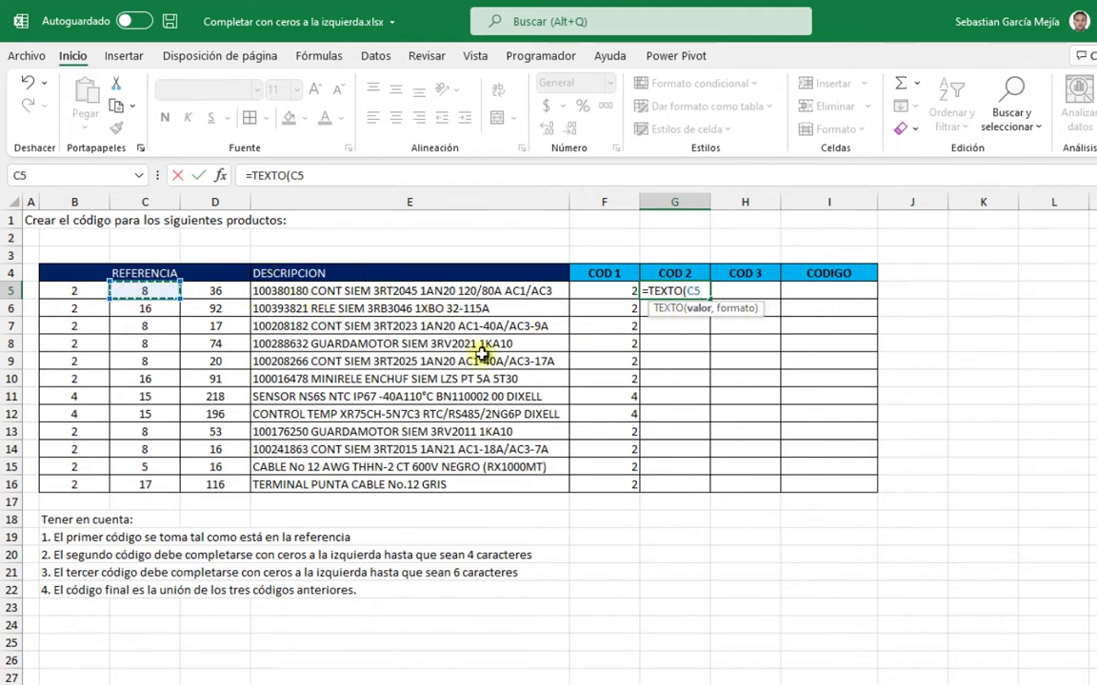
pyautogui.write(', "0000')
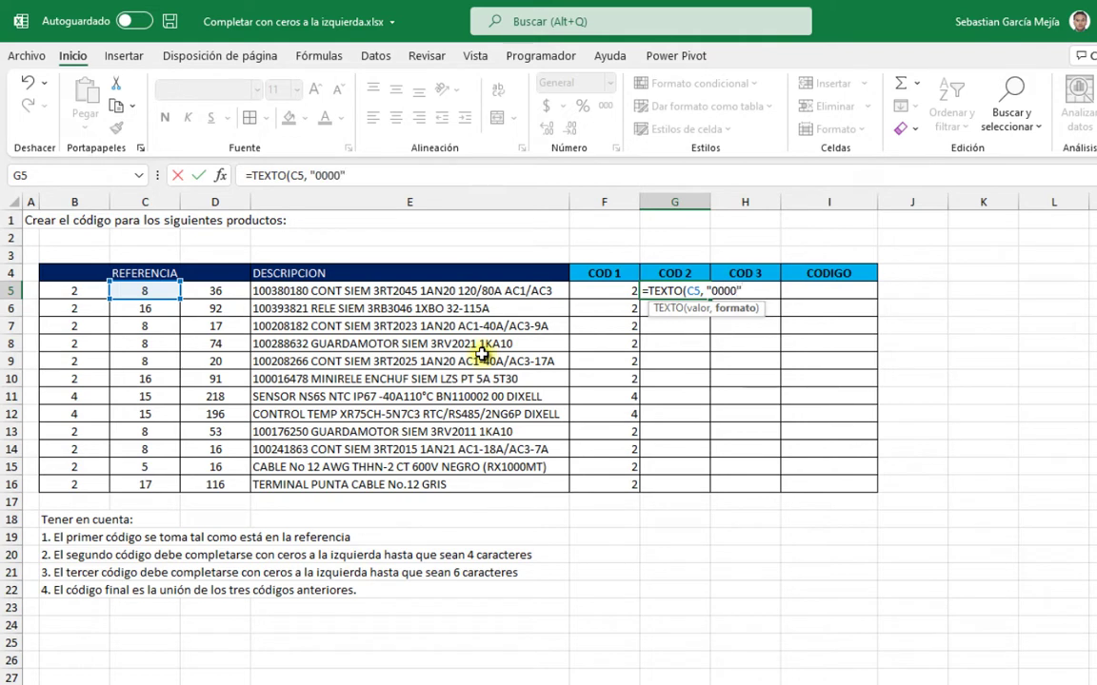
pyautogui.write(')')
pyautogui.hotkey('ctrl', 'Return')
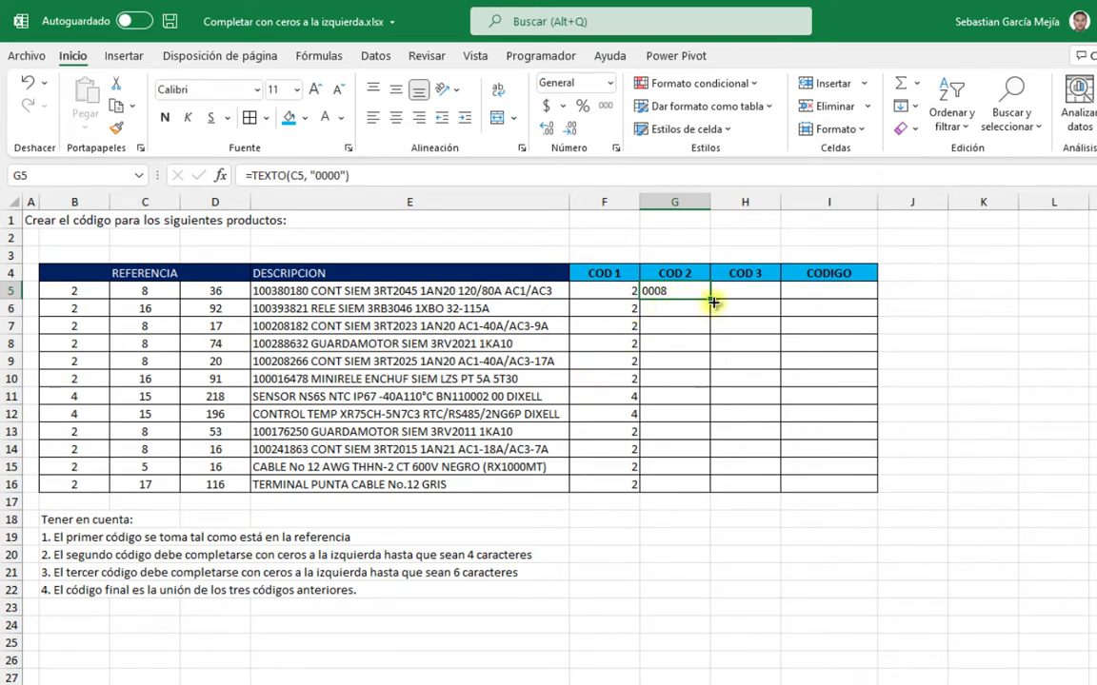
# Copy the COD 2 formula down to G16 and check the copy in G6
pyautogui.moveTo(710, 300); pyautogui.dragTo(698, 485)
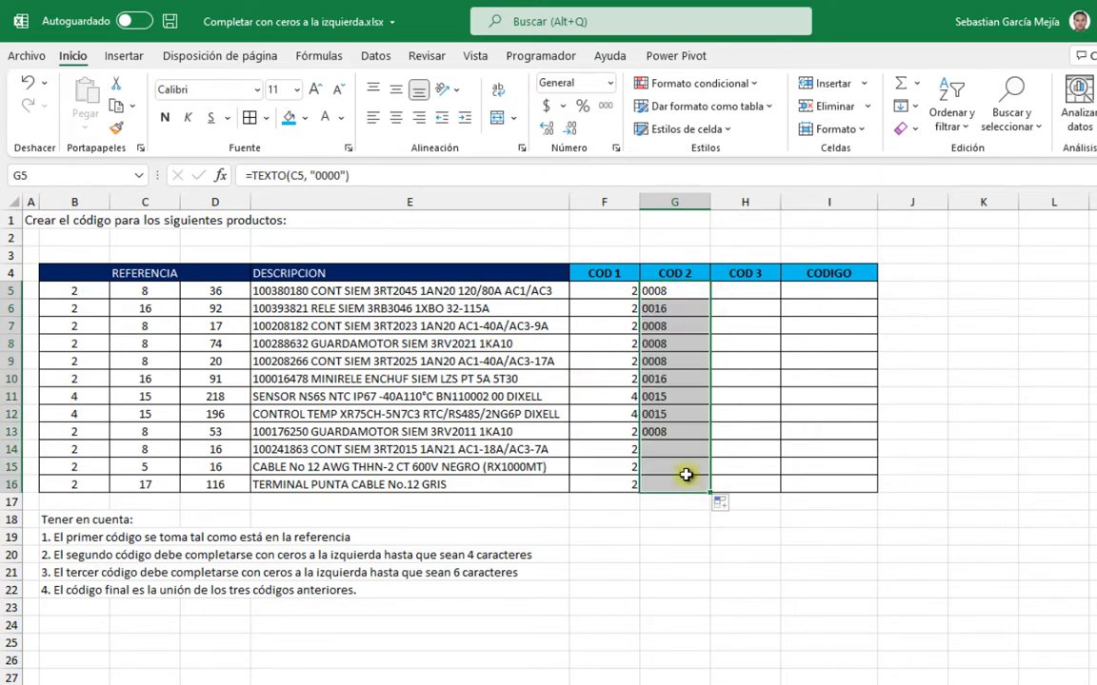
pyautogui.click(733, 303)
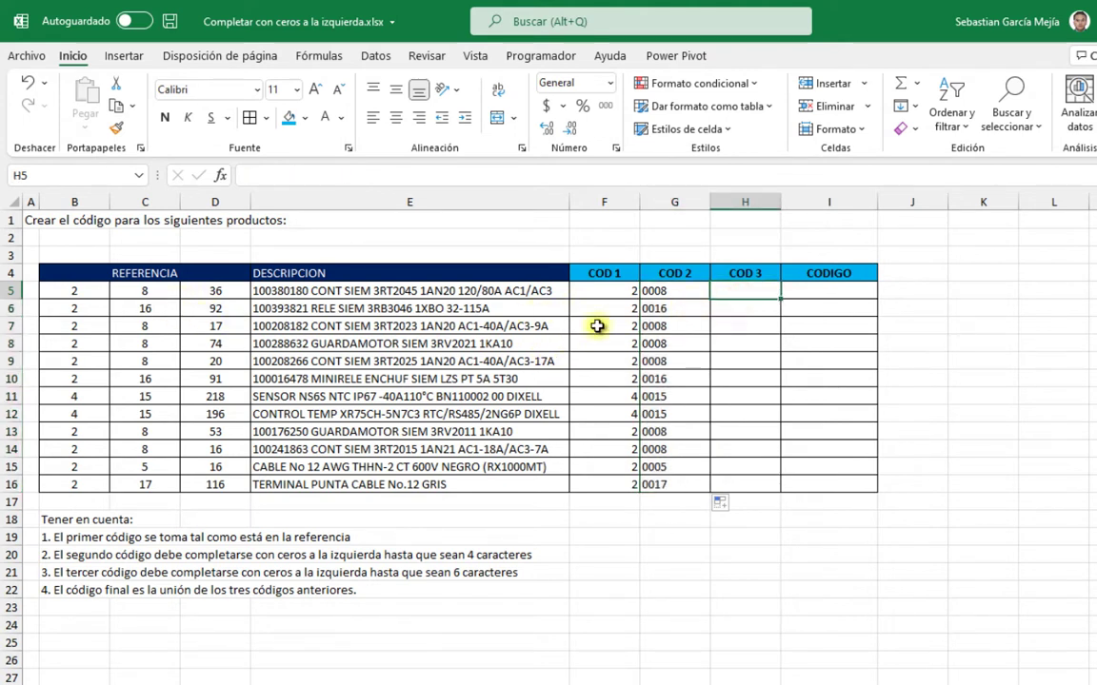
pyautogui.click(678, 307)
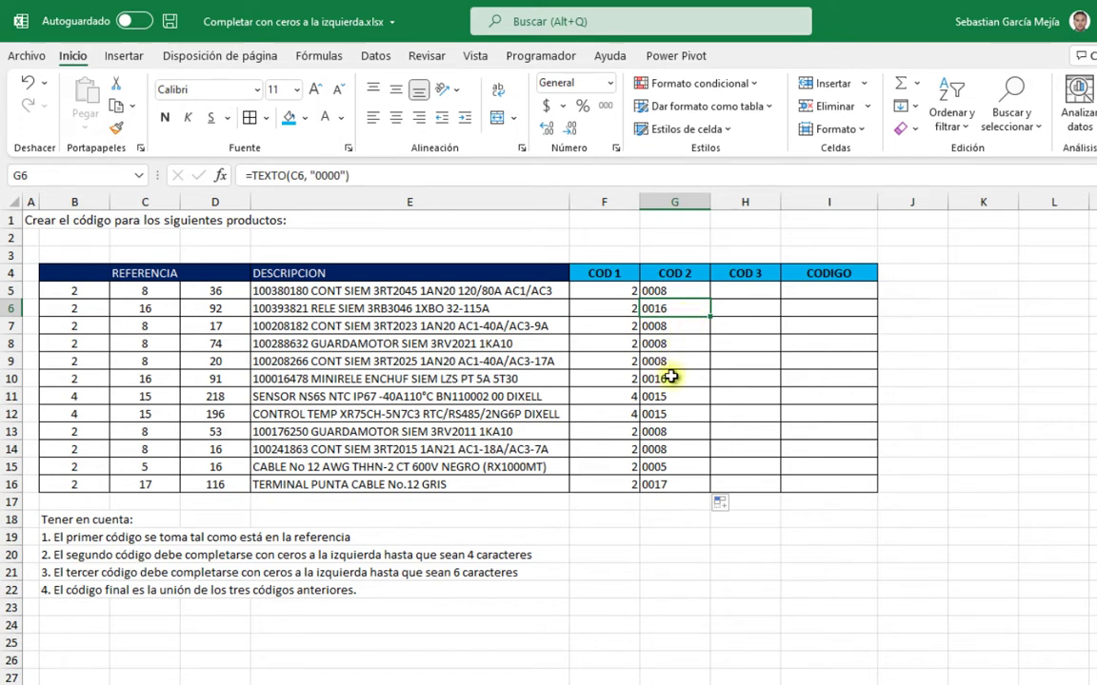
pyautogui.click(736, 293)
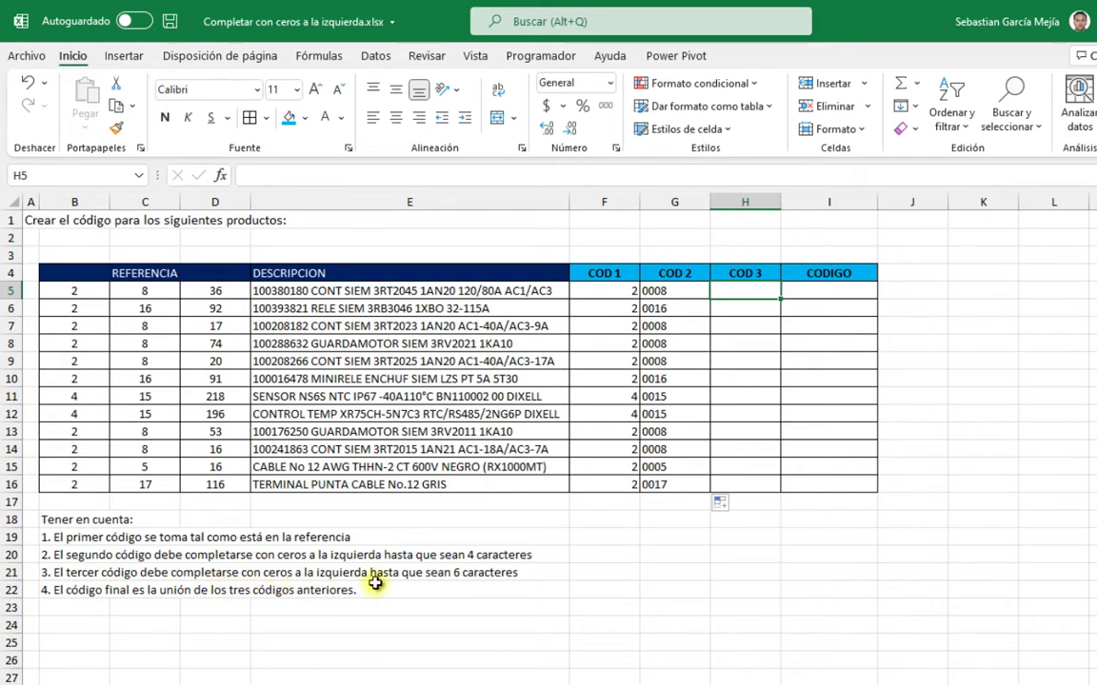
# Enter =TEXTO(D5, "00000") in H5 and fill it to H16, giving values like 00036 and 00218
pyautogui.moveTo(228, 291); pyautogui.dragTo(220, 487)
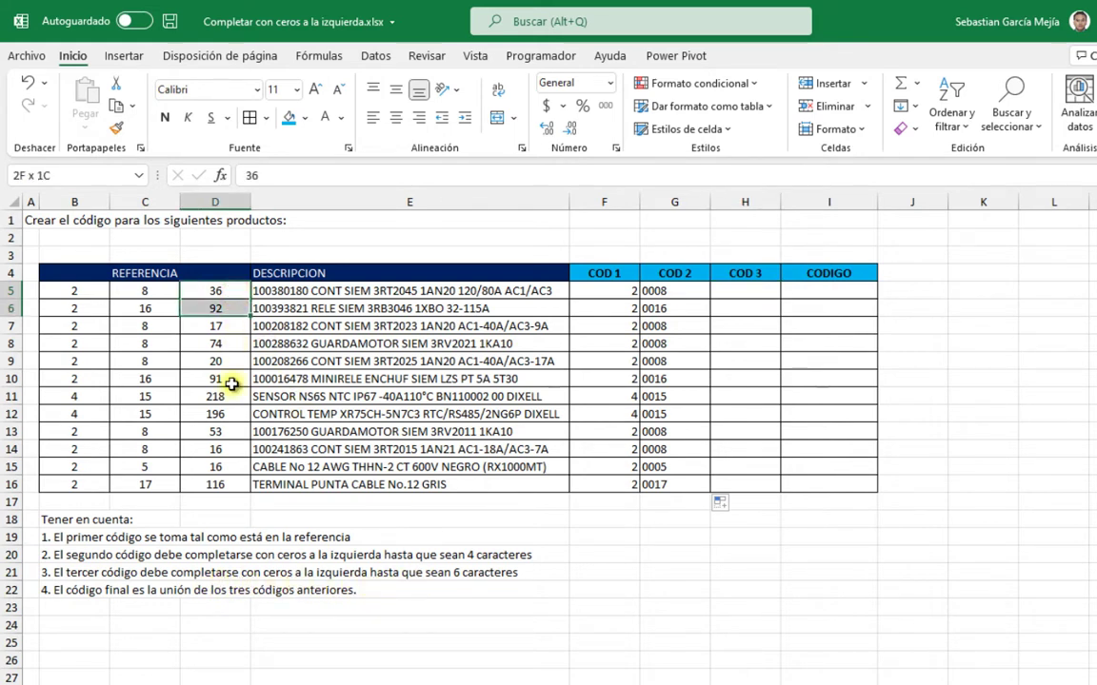
pyautogui.click(727, 292)
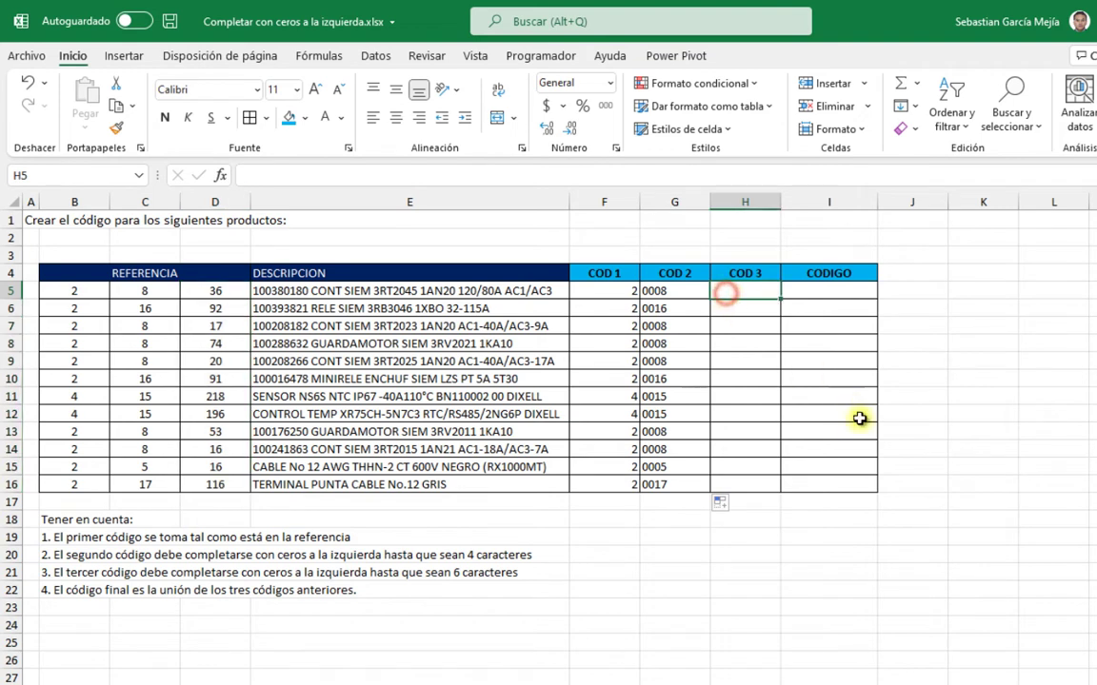
pyautogui.write('=tex')
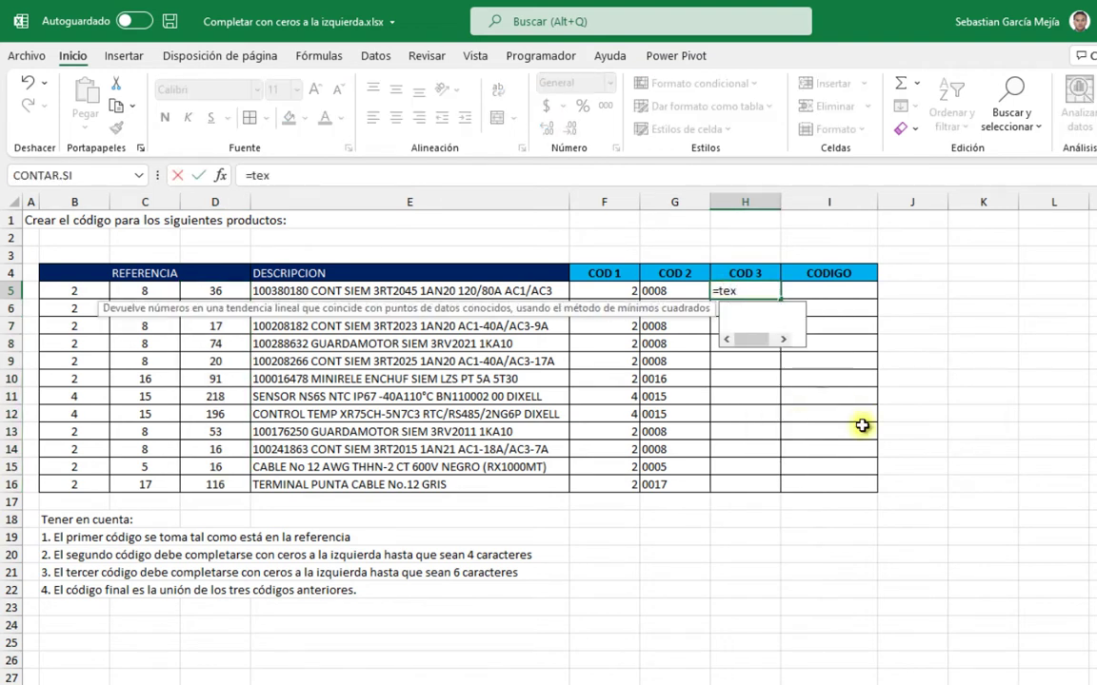
pyautogui.press('Tab')
pyautogui.press('Left')
pyautogui.press('Left')
pyautogui.press('Left')
pyautogui.press('Left')
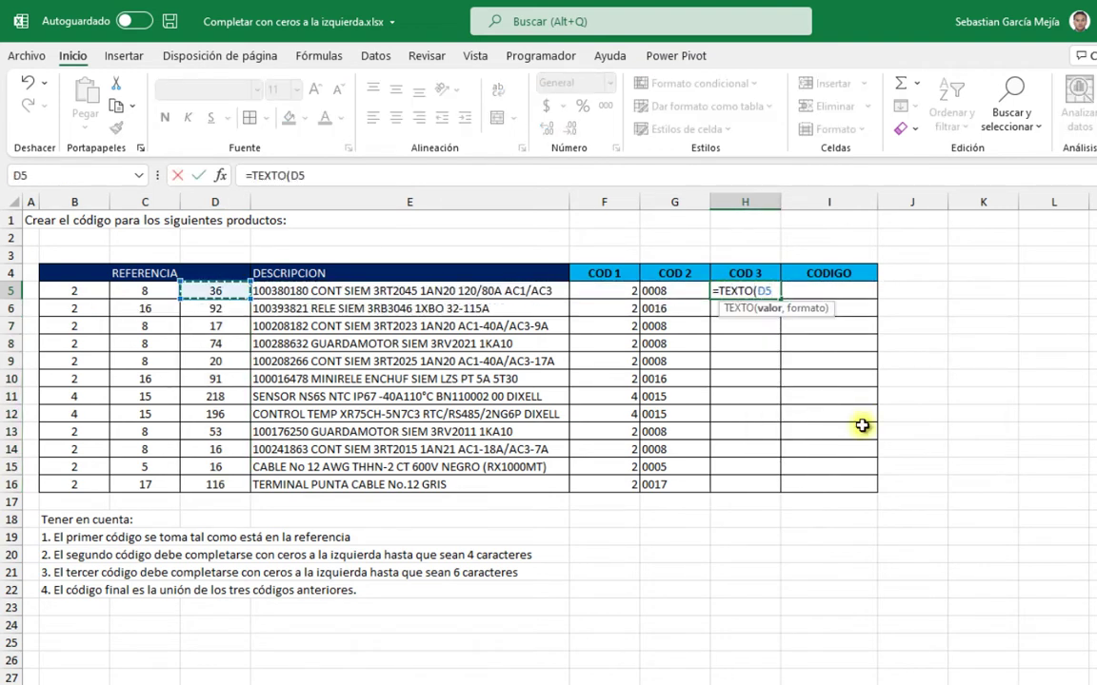
pyautogui.write(',')
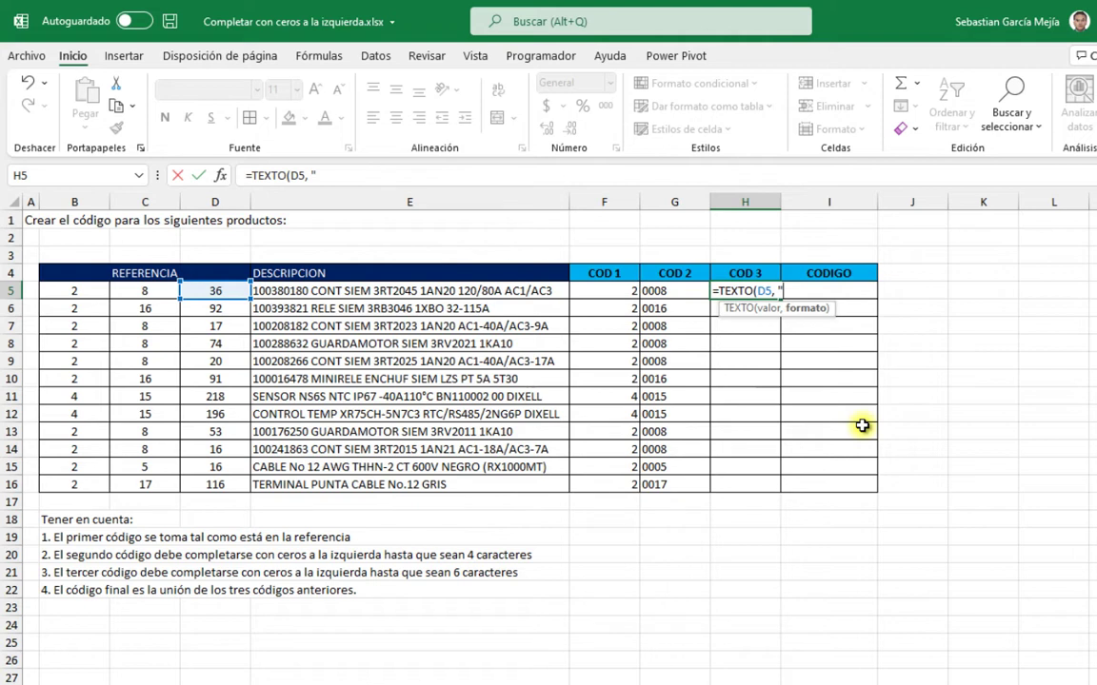
pyautogui.write('00"')
pyautogui.write(')')
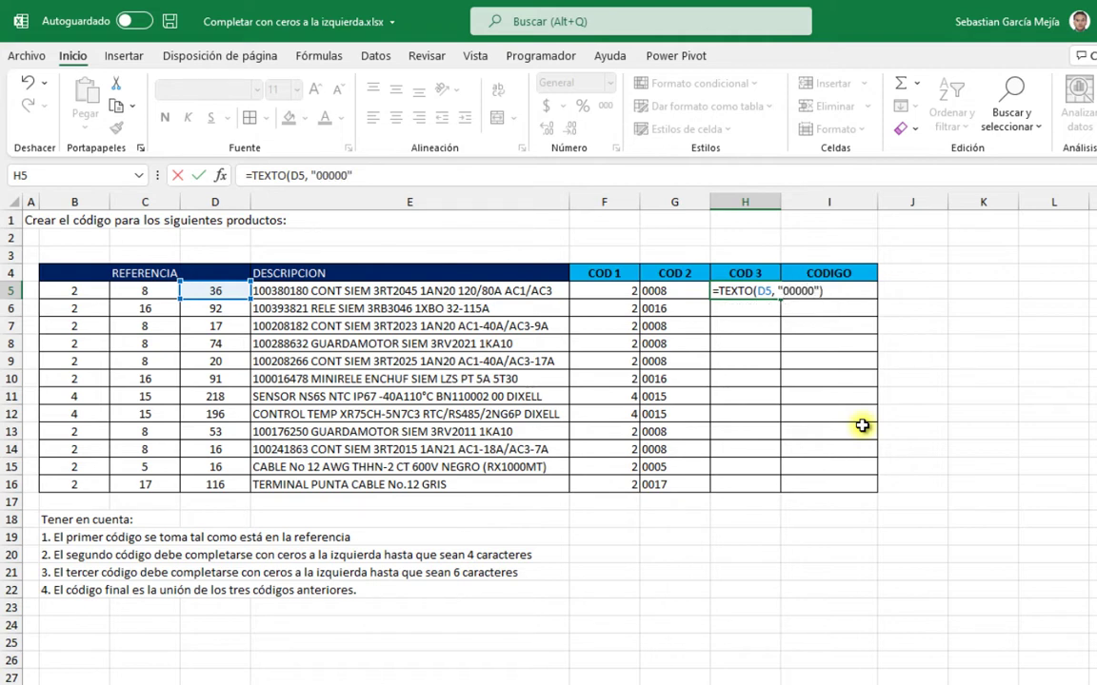
pyautogui.hotkey('ctrl', 'Return')
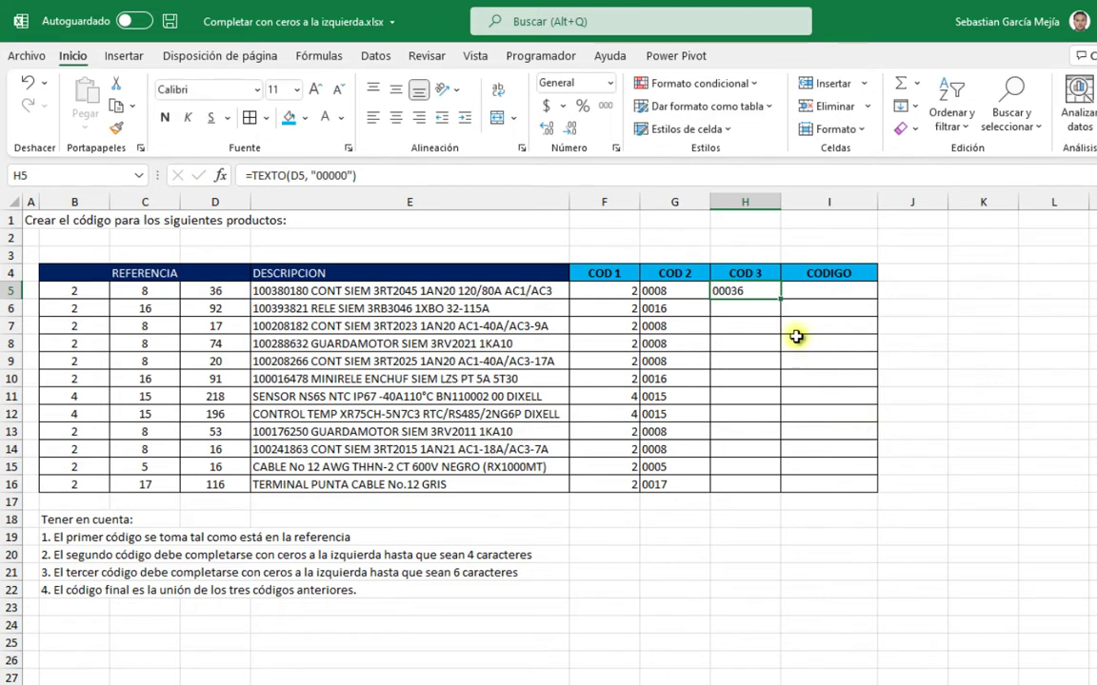
pyautogui.doubleClick(780, 300)
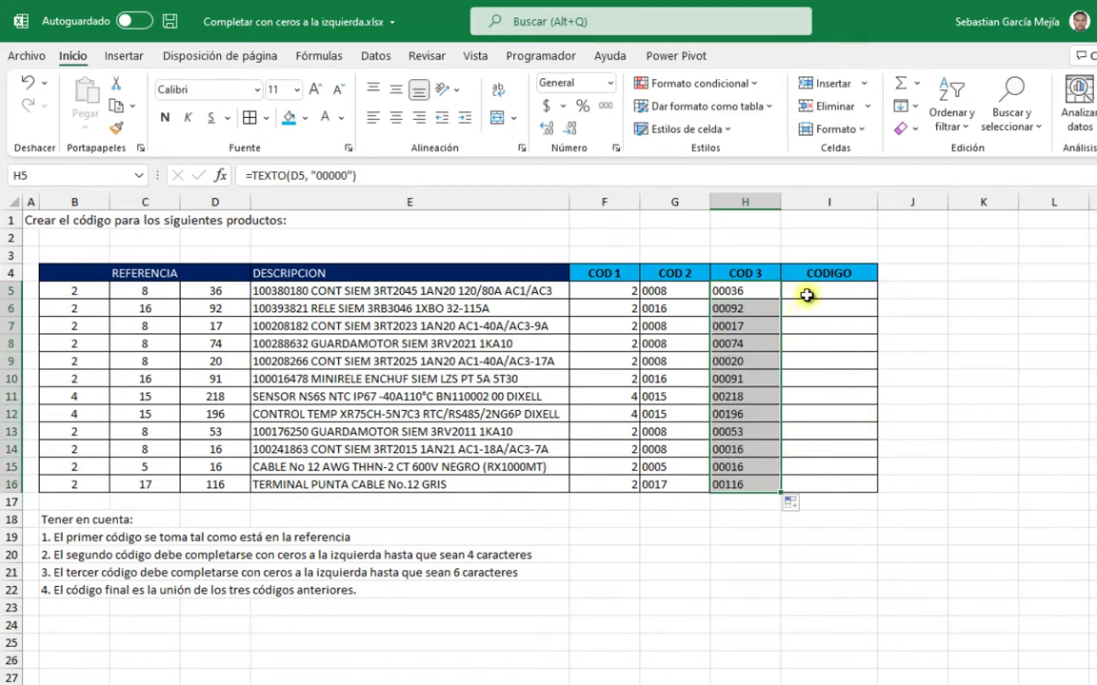
pyautogui.click(807, 296)
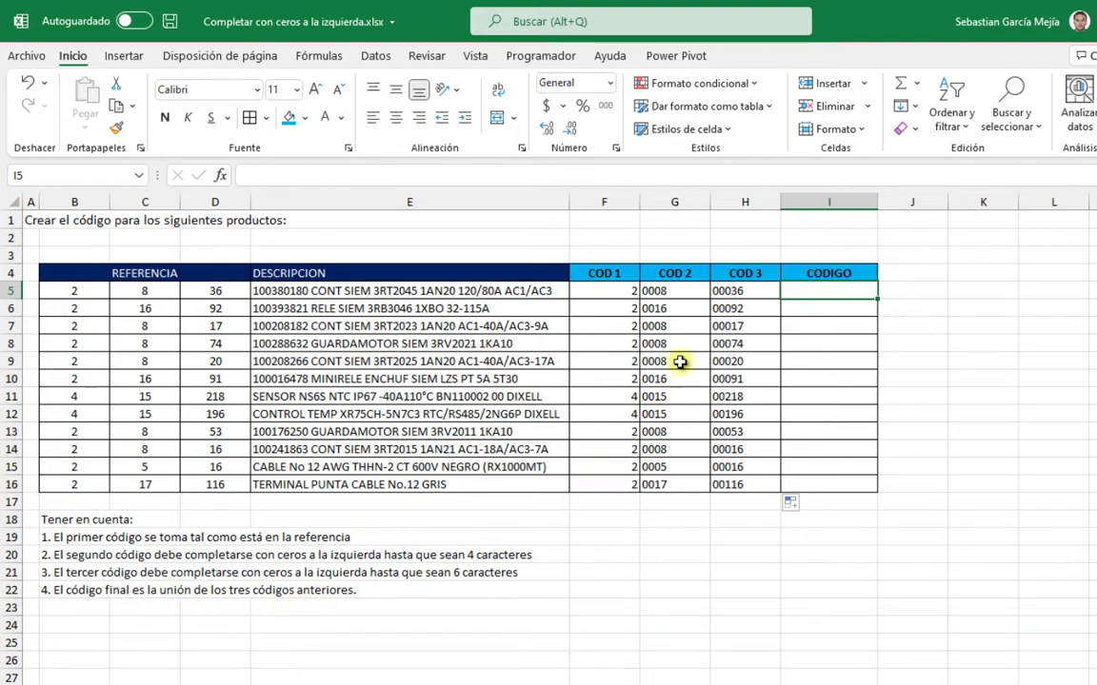
# Review the COD 1, COD 2 and COD 3 formulas in F5, G5 and H5
pyautogui.click(631, 294)
pyautogui.click(661, 291)
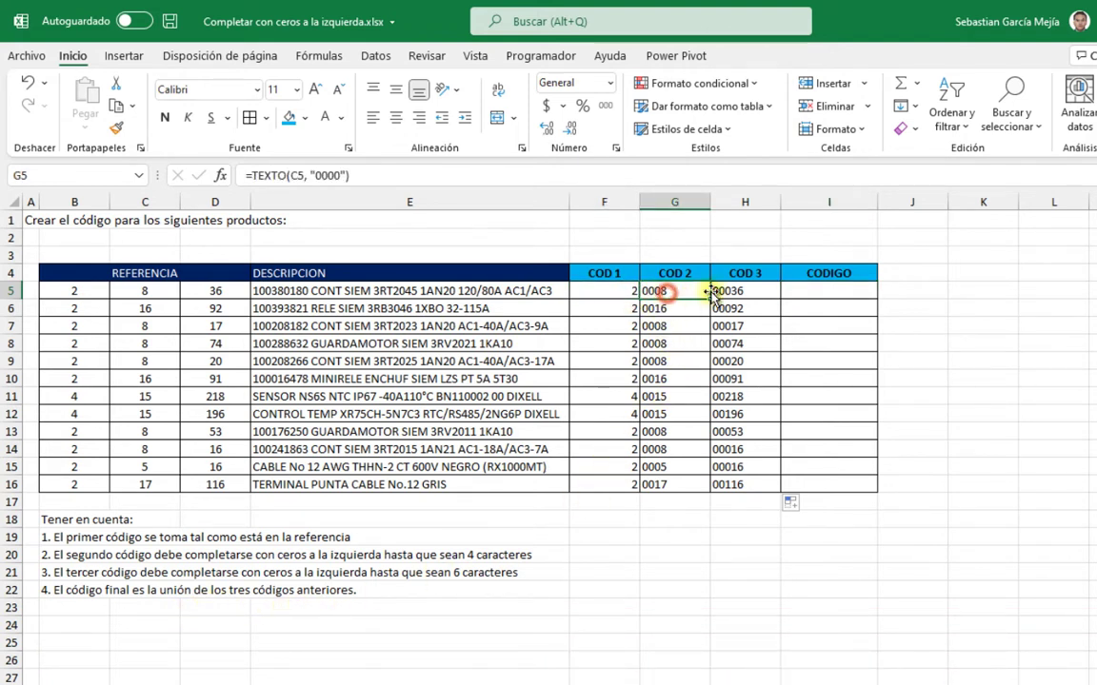
pyautogui.click(746, 291)
# Enter =F5&G5&H5 in I5 to join the three codes
pyautogui.click(823, 296)
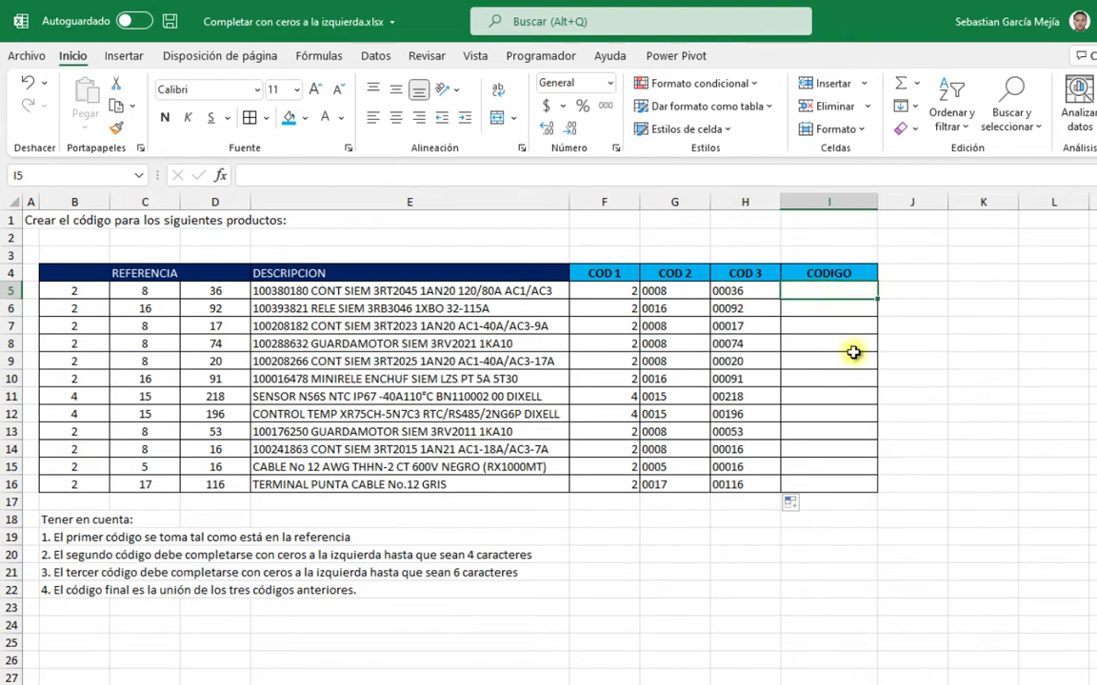
pyautogui.write('=')
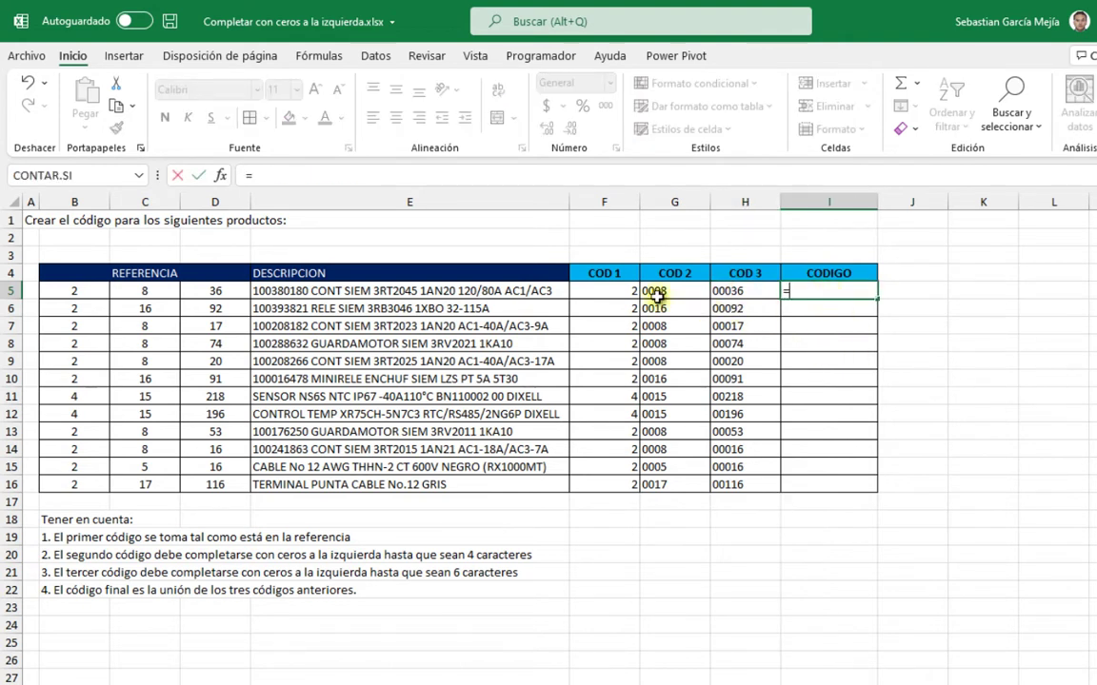
pyautogui.click(610, 291)
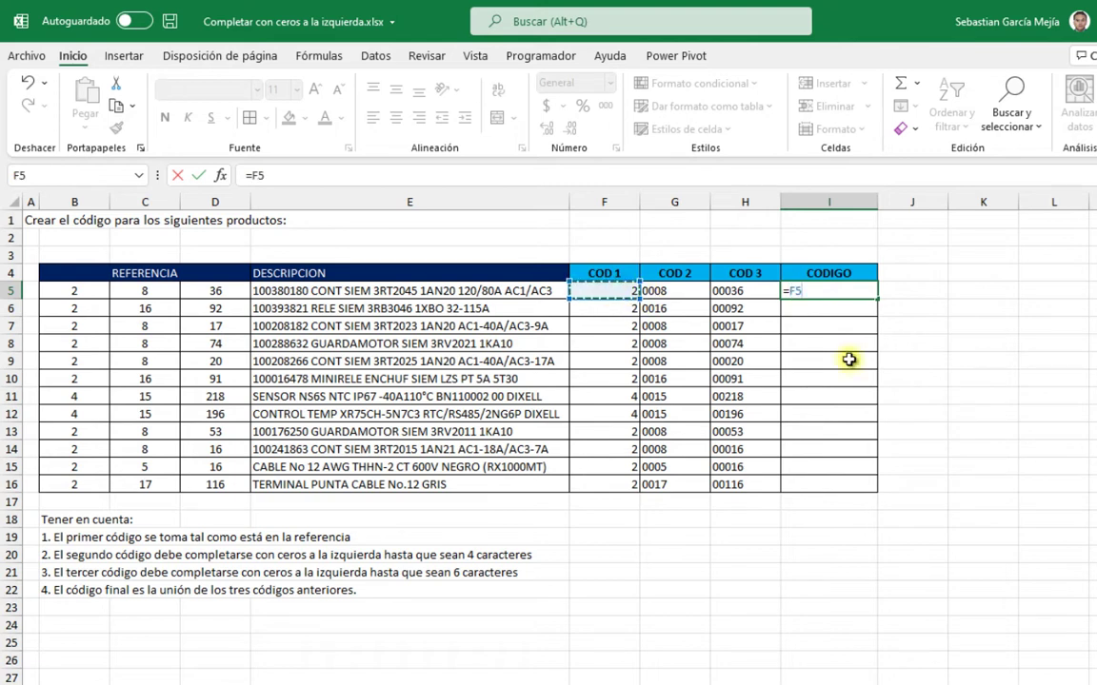
pyautogui.write('&')
pyautogui.click(697, 292)
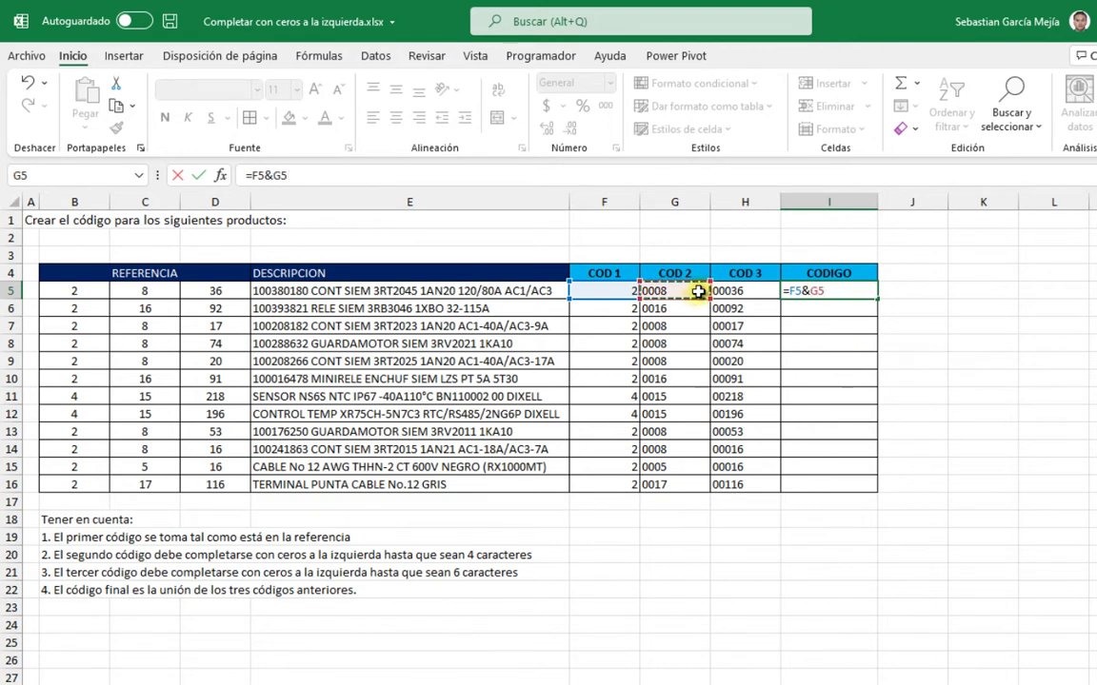
pyautogui.write('&')
pyautogui.click(726, 291)
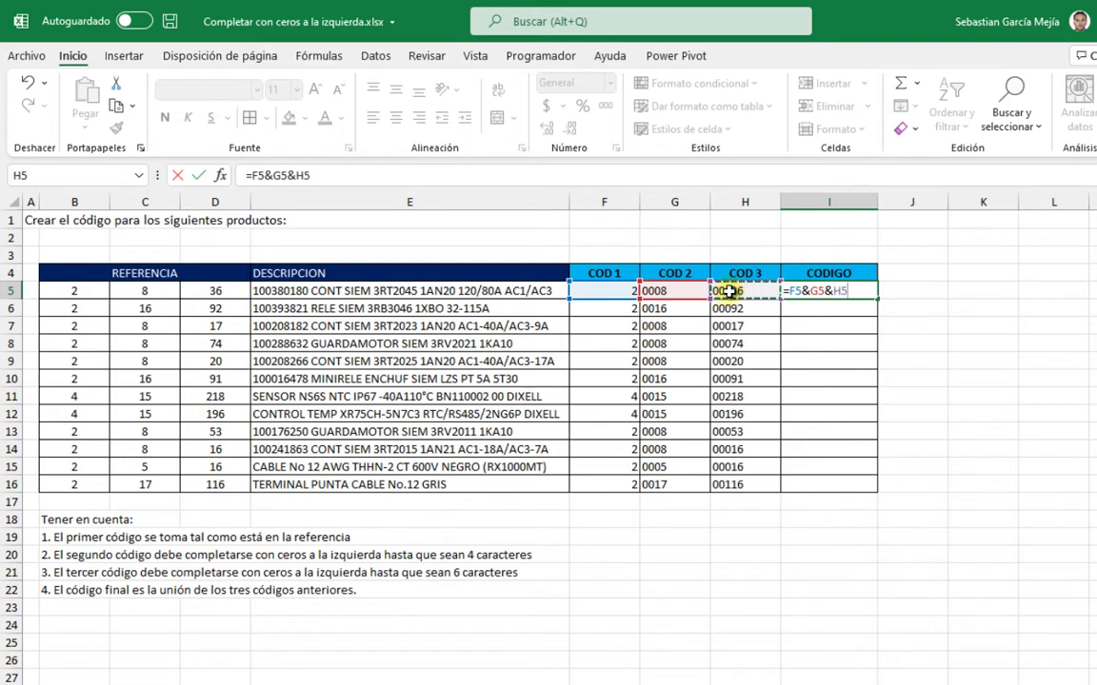
pyautogui.hotkey('ctrl', 'Return')
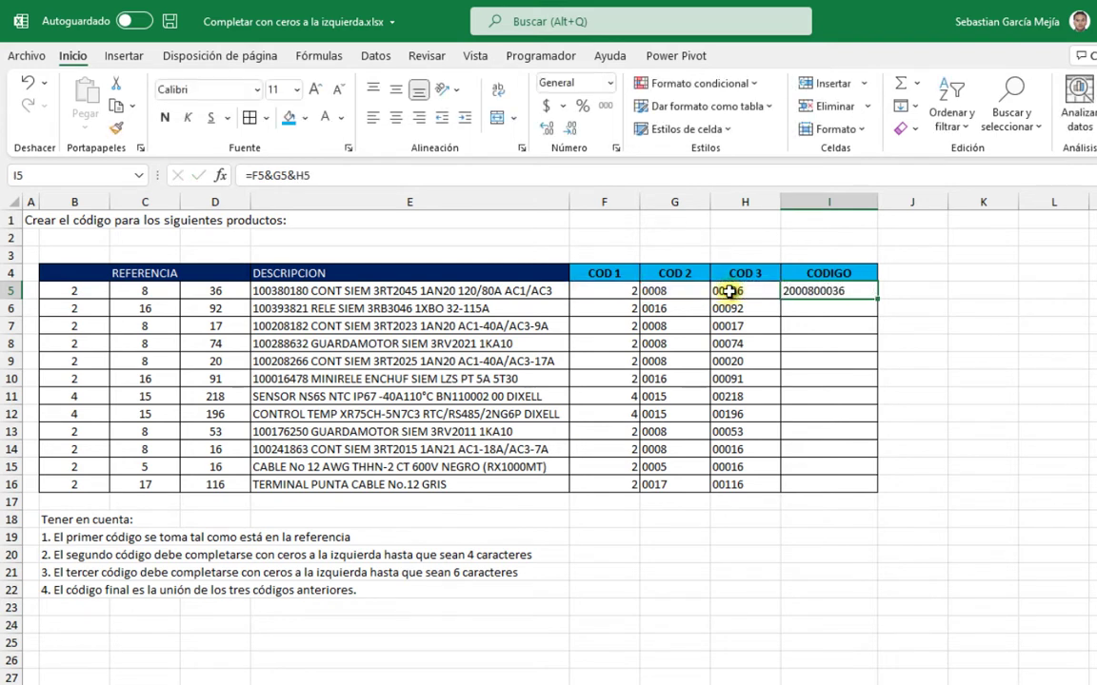
pyautogui.doubleClick(875, 300)
pyautogui.click(914, 314)
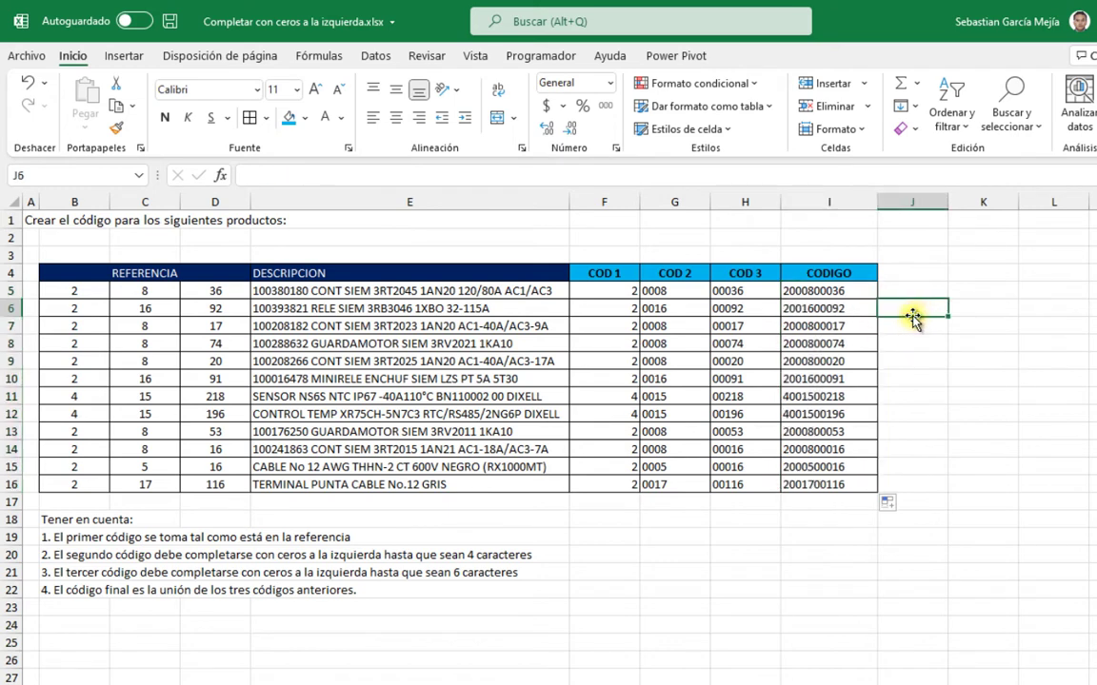
pyautogui.moveTo(491, 291); pyautogui.dragTo(502, 489)
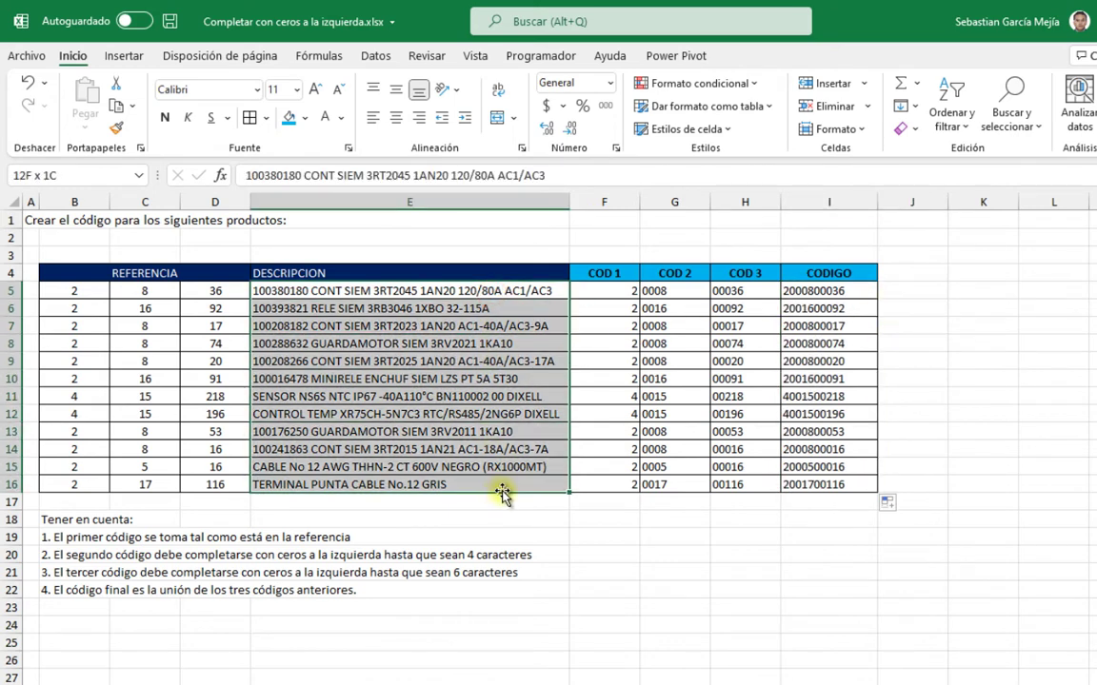
pyautogui.click(817, 324)
pyautogui.click(898, 287)
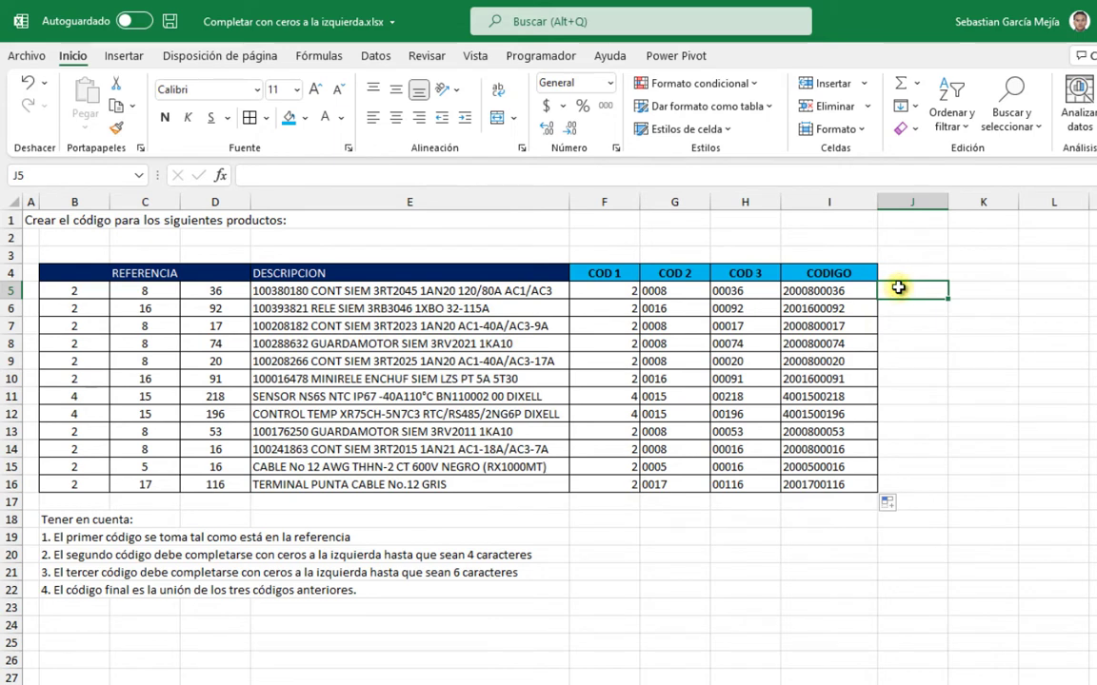
pyautogui.press('Left')
pyautogui.press('Left')
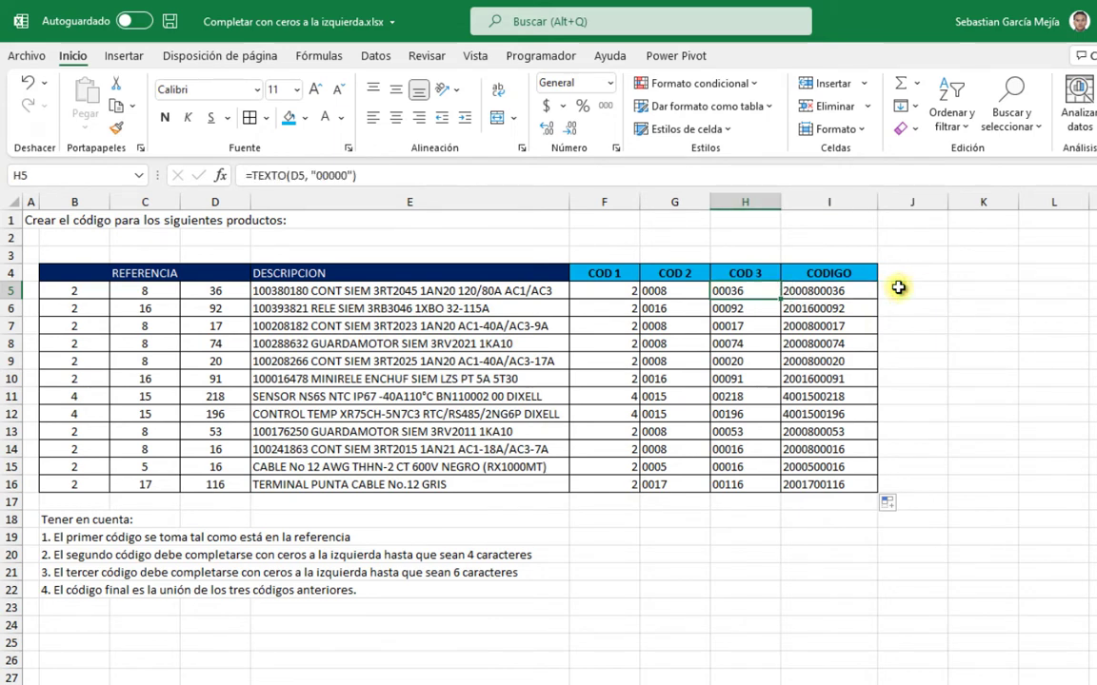
pyautogui.click(899, 255)
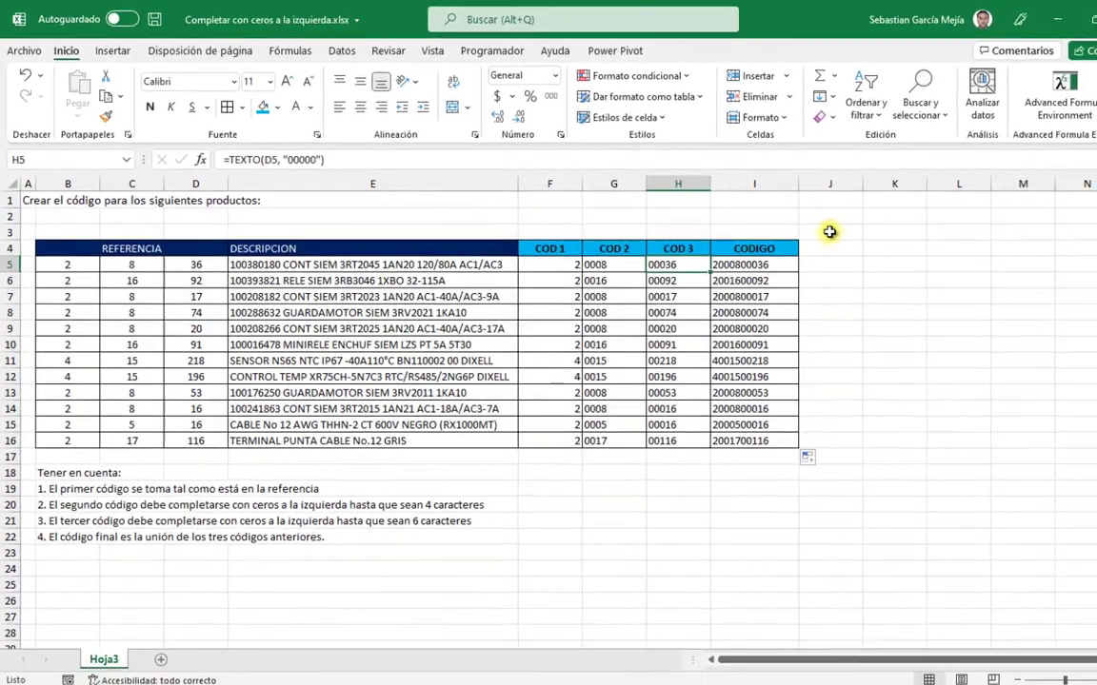